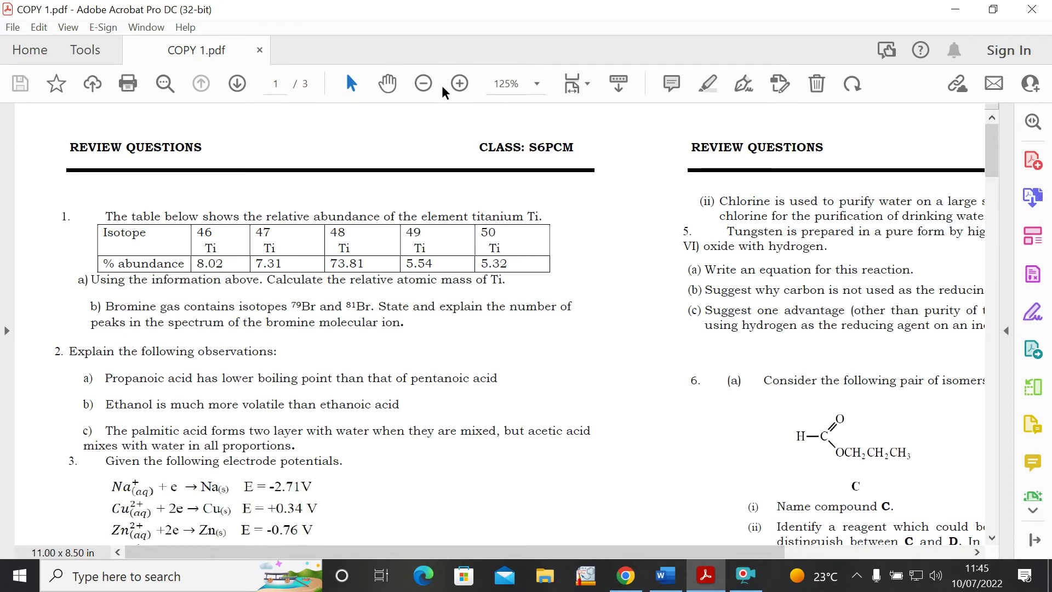
Step: Examine how the review question pages are laid out side by side on the first sheet of COPY 1.pdf at 150% zoom
{"action": "left_click", "coordinate": [459, 83]}
{"action": "mouse_move", "coordinate": [619, 550]}
{"action": "left_mouse_down"}
{"action": "mouse_move", "coordinate": [858, 565]}
{"action": "mouse_move", "coordinate": [899, 587]}
{"action": "mouse_move", "coordinate": [619, 570]}
{"action": "left_mouse_up"}
{"action": "left_click_drag", "start_coordinate": [991, 147], "coordinate": [775, 251]}
{"action": "left_click", "coordinate": [992, 119]}
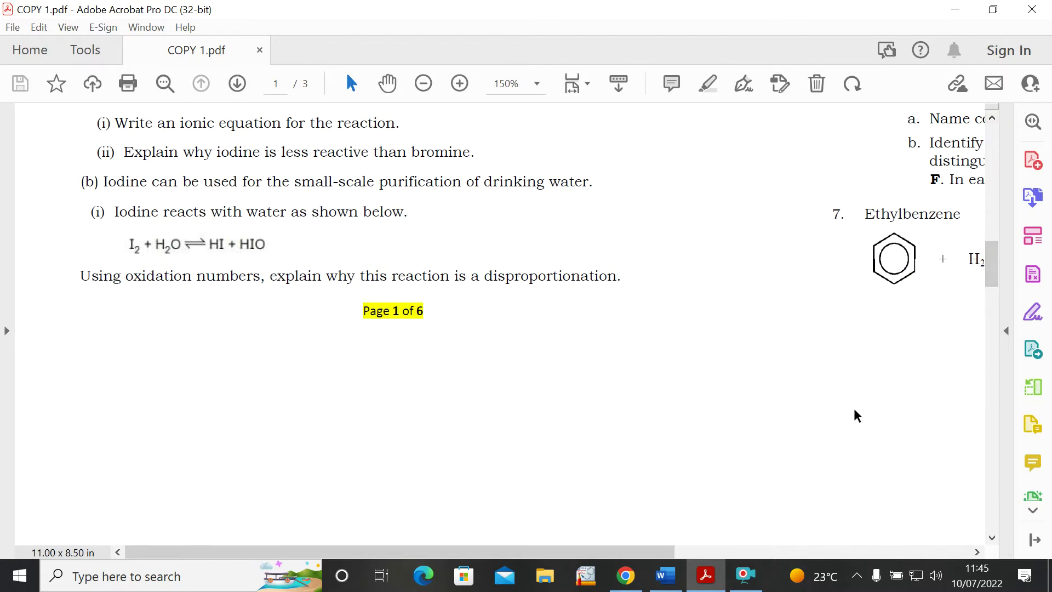
{"action": "left_click_drag", "start_coordinate": [599, 553], "coordinate": [859, 449]}
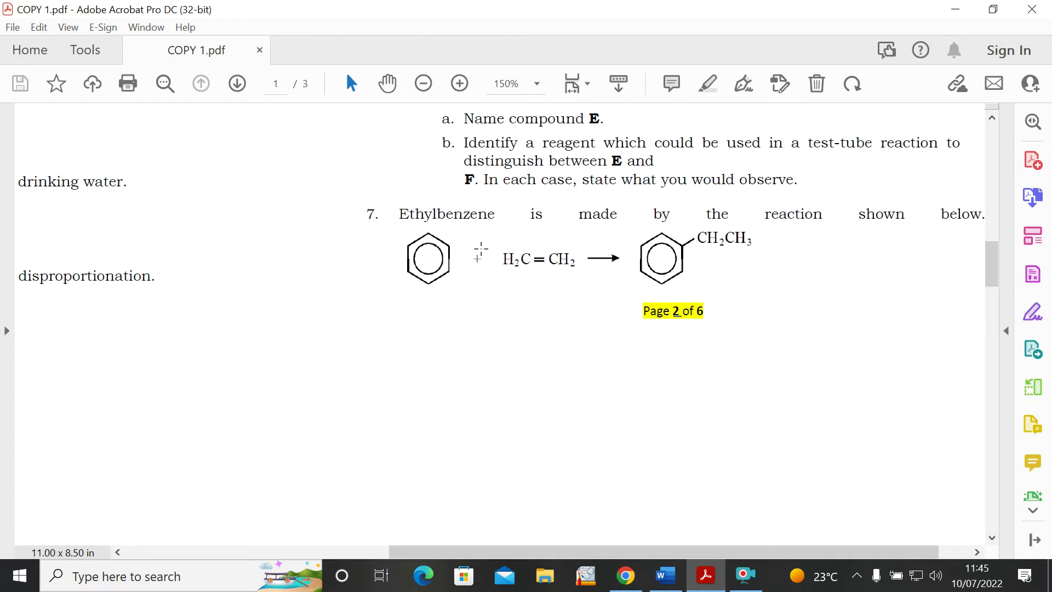
{"action": "scroll", "coordinate": [423, 333], "scroll_direction": "up", "scroll_amount": 3}
{"action": "left_click_drag", "start_coordinate": [594, 548], "coordinate": [228, 552]}
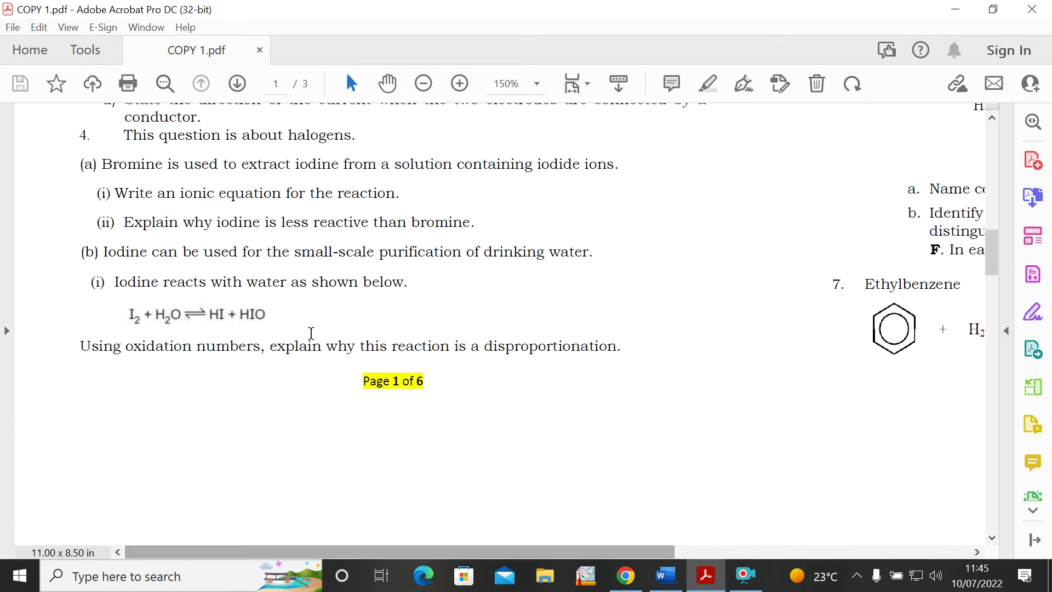
{"action": "scroll", "coordinate": [328, 351], "scroll_direction": "up", "scroll_amount": 8}
{"action": "scroll", "coordinate": [333, 363], "scroll_direction": "up", "scroll_amount": 10}
{"action": "scroll", "coordinate": [366, 351], "scroll_direction": "up", "scroll_amount": 8}
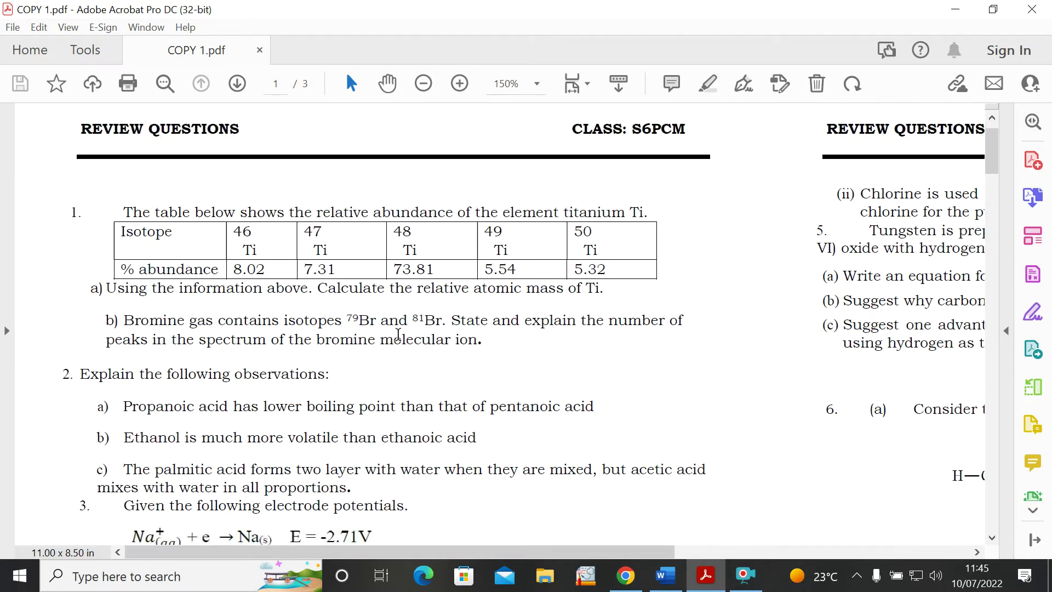
{"action": "scroll", "coordinate": [398, 336], "scroll_direction": "up", "scroll_amount": 1}
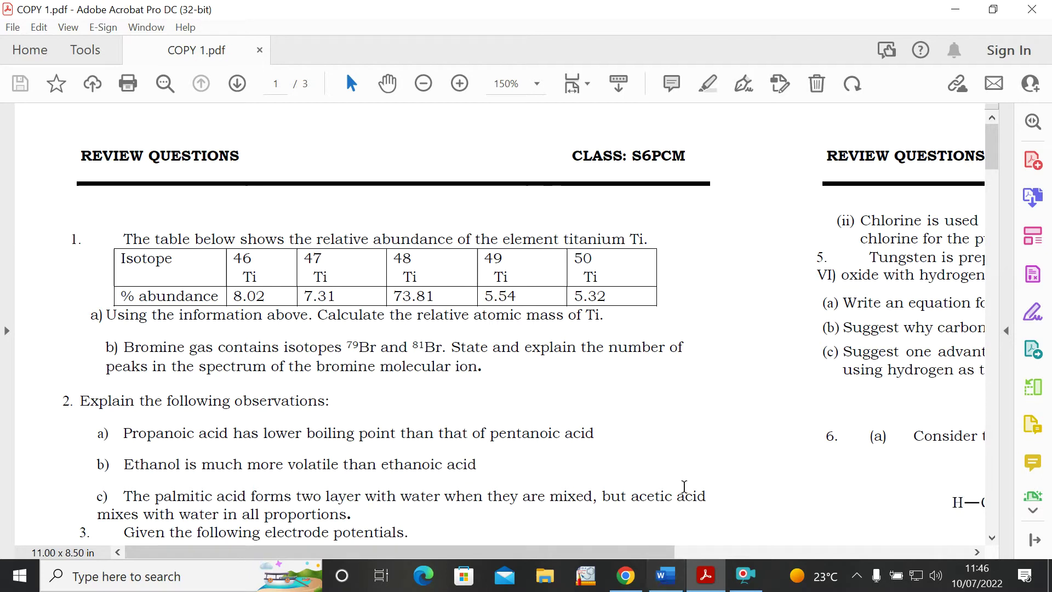
Step: Switch to the Word document TEST FOR S6PCM TERM 3 and look through its single-column question pages
{"action": "left_click", "coordinate": [670, 576]}
{"action": "scroll", "coordinate": [351, 418], "scroll_direction": "down", "scroll_amount": 4}
{"action": "scroll", "coordinate": [349, 411], "scroll_direction": "up", "scroll_amount": 4}
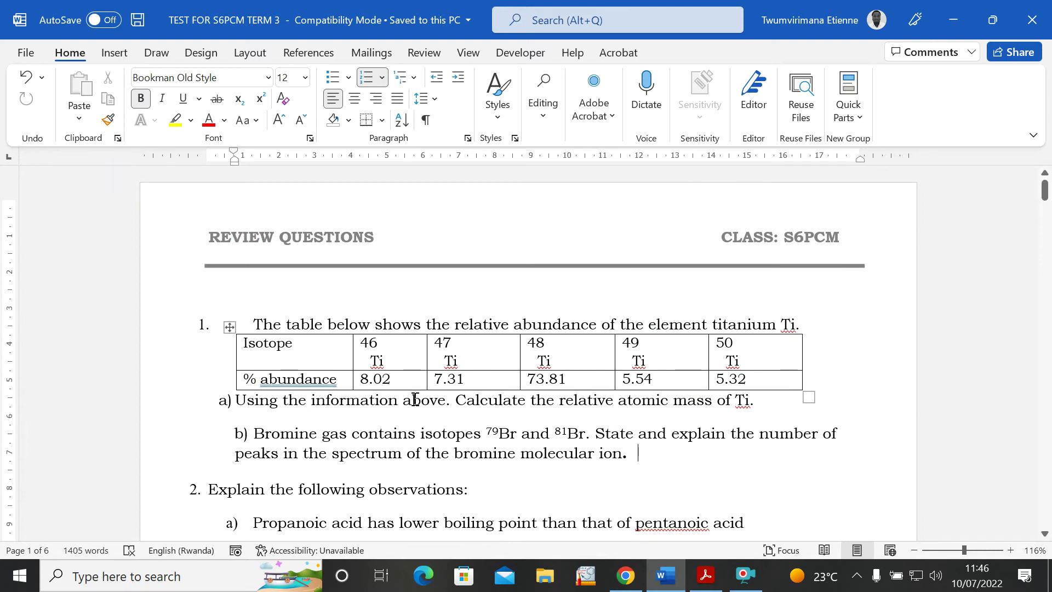
{"action": "scroll", "coordinate": [603, 377], "scroll_direction": "down", "scroll_amount": 15}
{"action": "scroll", "coordinate": [606, 379], "scroll_direction": "up", "scroll_amount": 15}
{"action": "scroll", "coordinate": [386, 409], "scroll_direction": "down", "scroll_amount": 20}
{"action": "scroll", "coordinate": [387, 413], "scroll_direction": "up", "scroll_amount": 20}
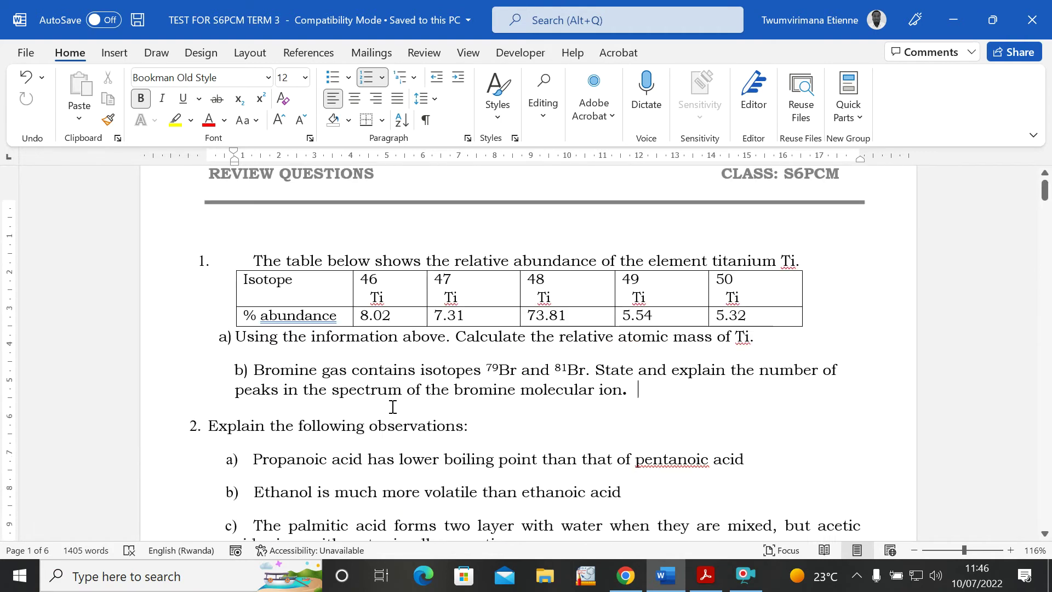
{"action": "scroll", "coordinate": [383, 384], "scroll_direction": "down", "scroll_amount": 20}
{"action": "scroll", "coordinate": [387, 384], "scroll_direction": "up", "scroll_amount": 20}
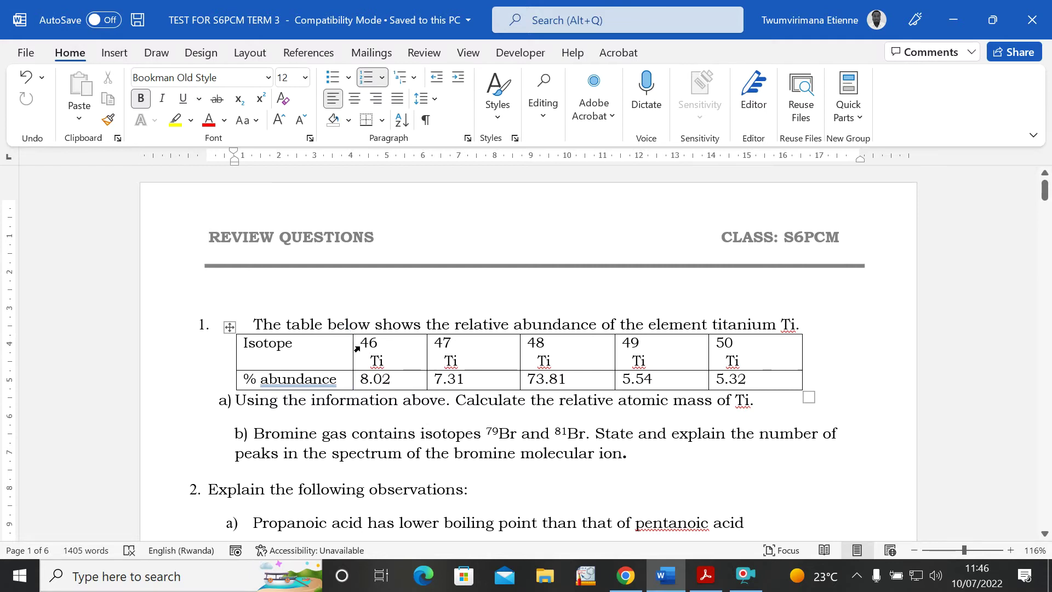
Step: Examine the preset column layouts available for the document
{"action": "left_click", "coordinate": [267, 83]}
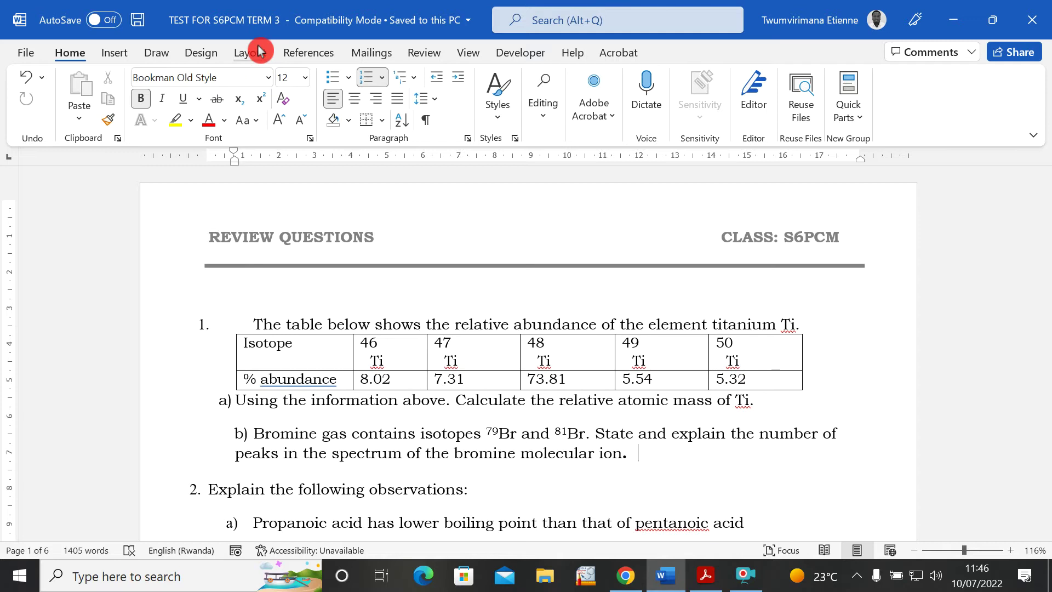
{"action": "left_click", "coordinate": [254, 55]}
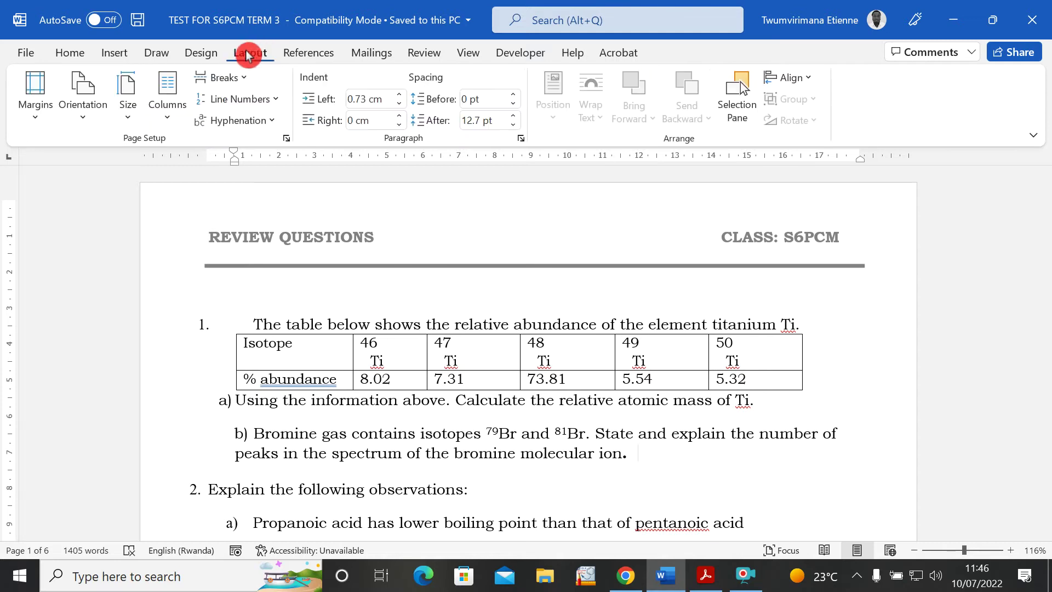
{"action": "left_click", "coordinate": [168, 118]}
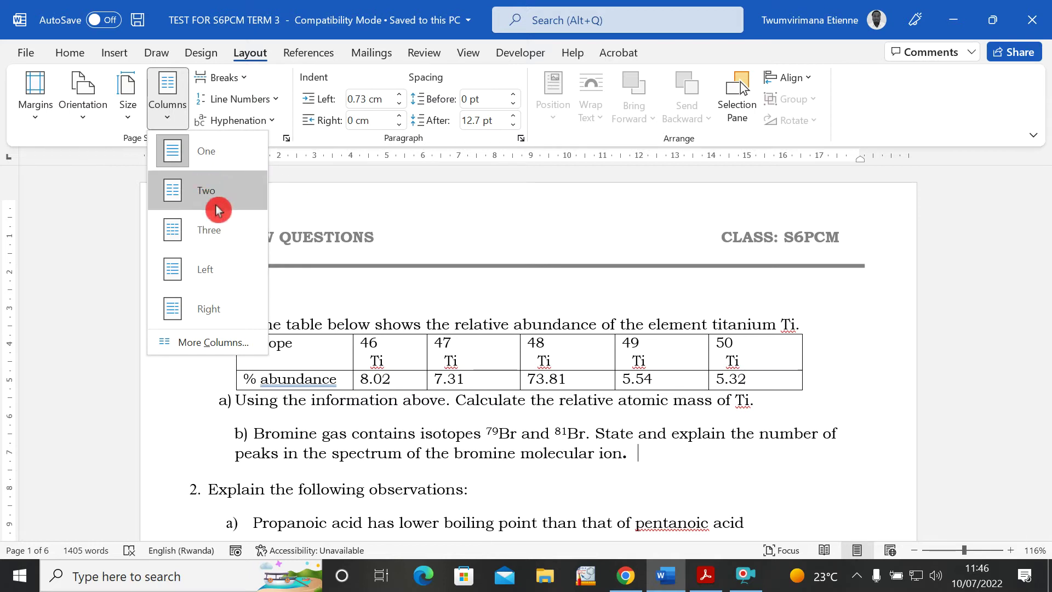
{"action": "left_click", "coordinate": [426, 464]}
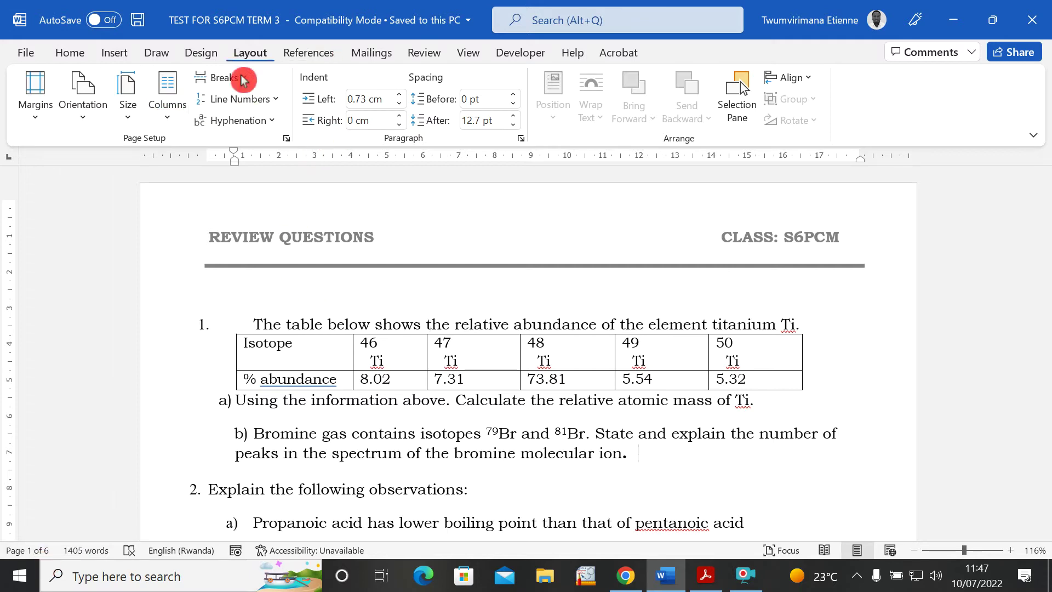
{"action": "left_click", "coordinate": [174, 124]}
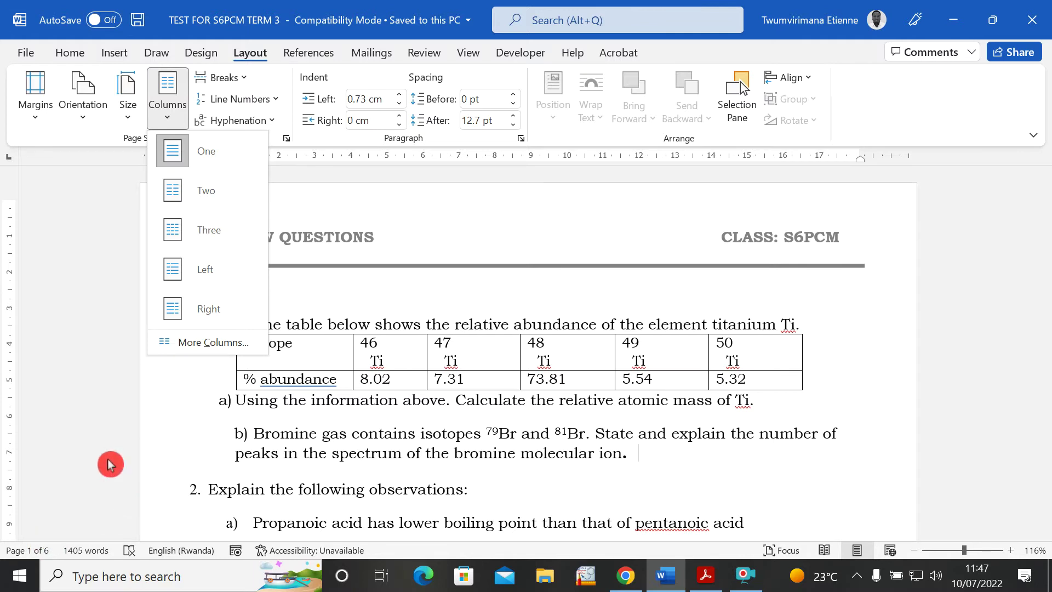
{"action": "left_click", "coordinate": [529, 400]}
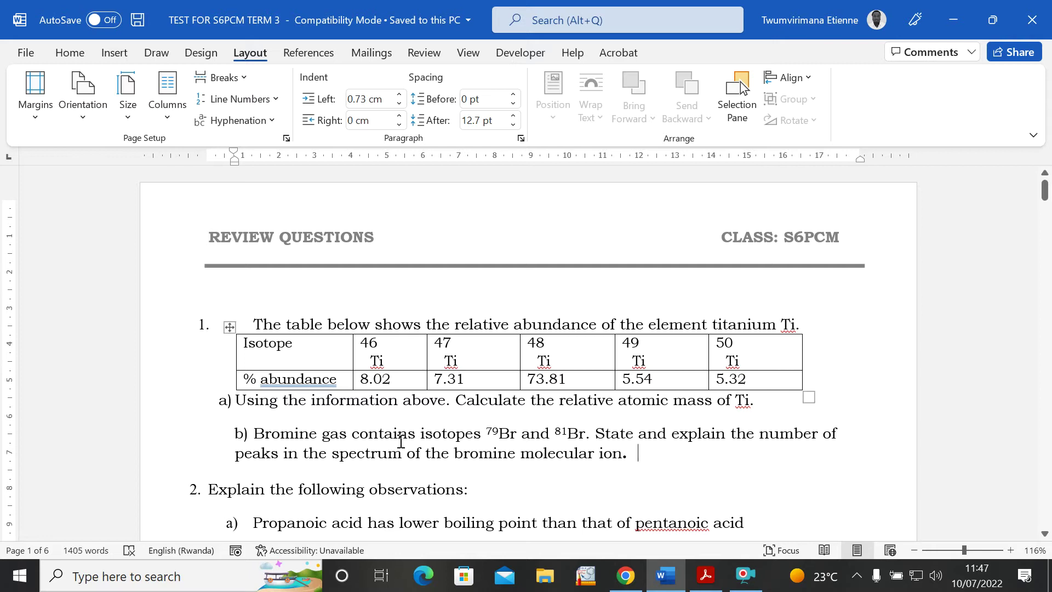
Step: Open the document's print settings and choose Microsoft Print to PDF as the printer
{"action": "left_click", "coordinate": [36, 53]}
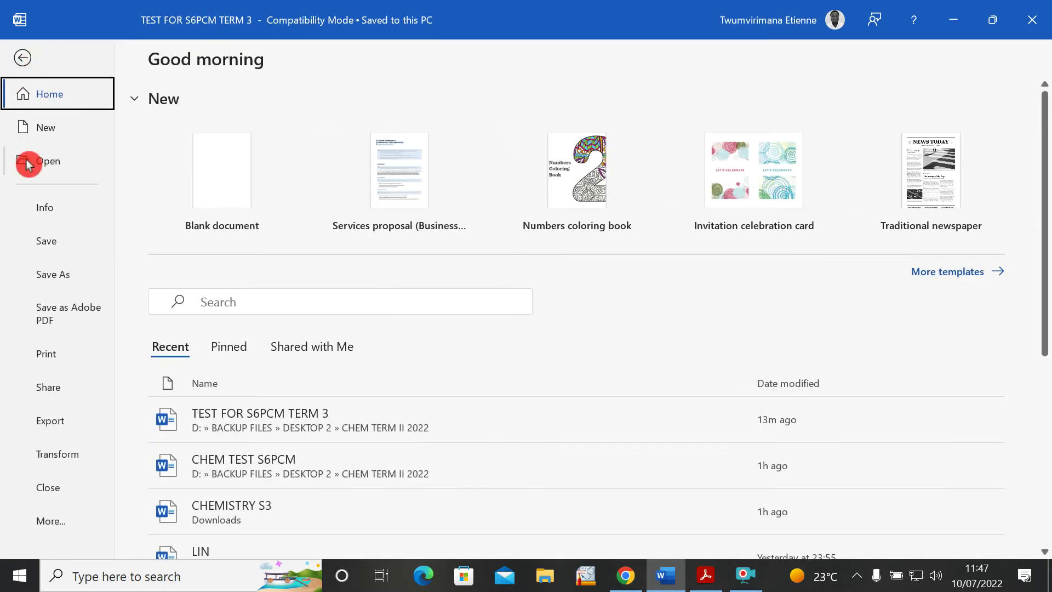
{"action": "left_click", "coordinate": [57, 358]}
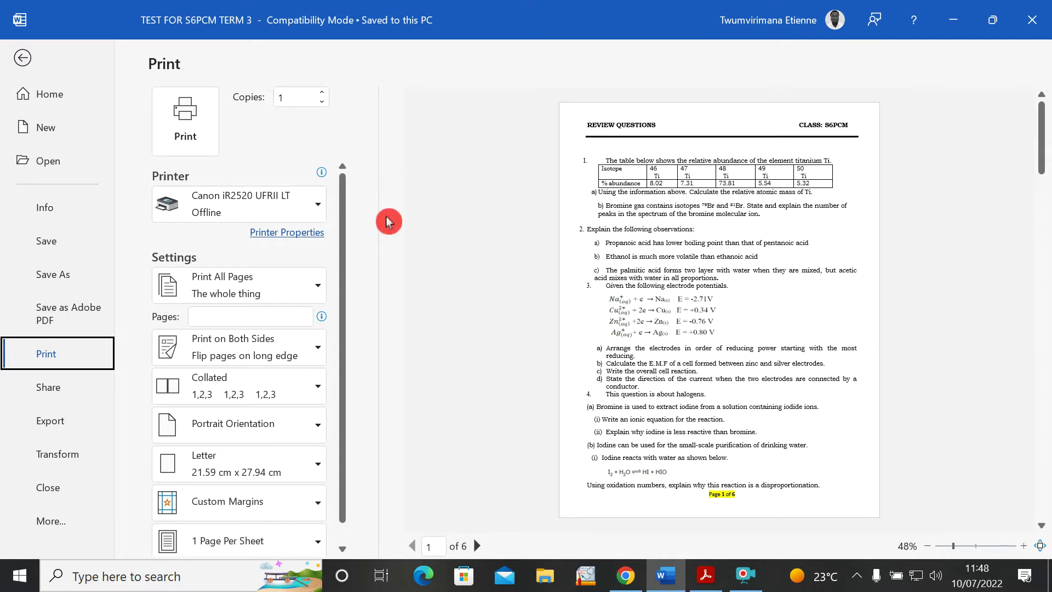
{"action": "mouse_move", "coordinate": [315, 204]}
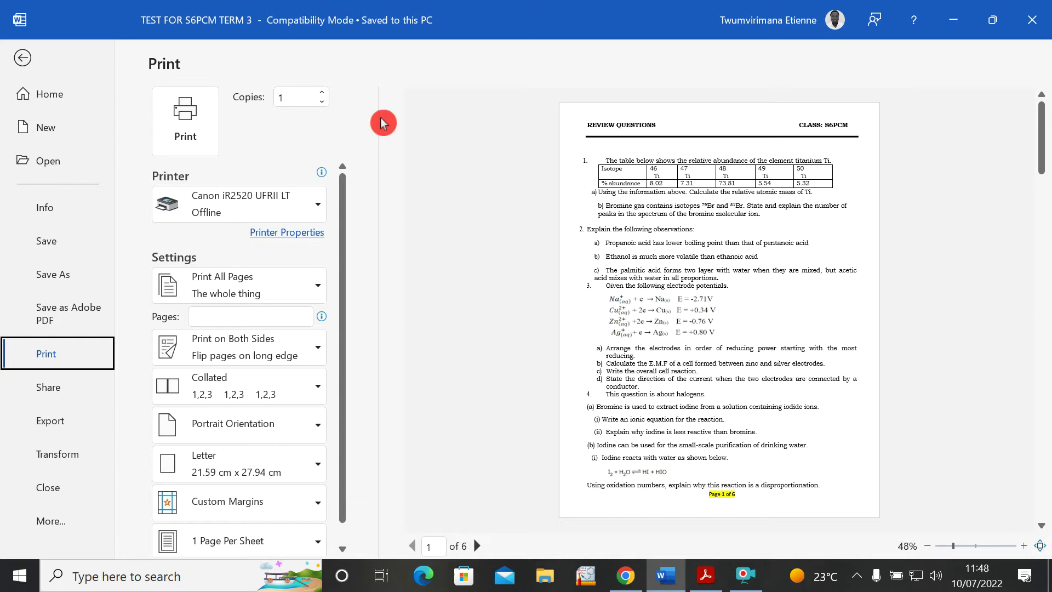
{"action": "left_click_drag", "start_coordinate": [311, 124], "coordinate": [343, 144]}
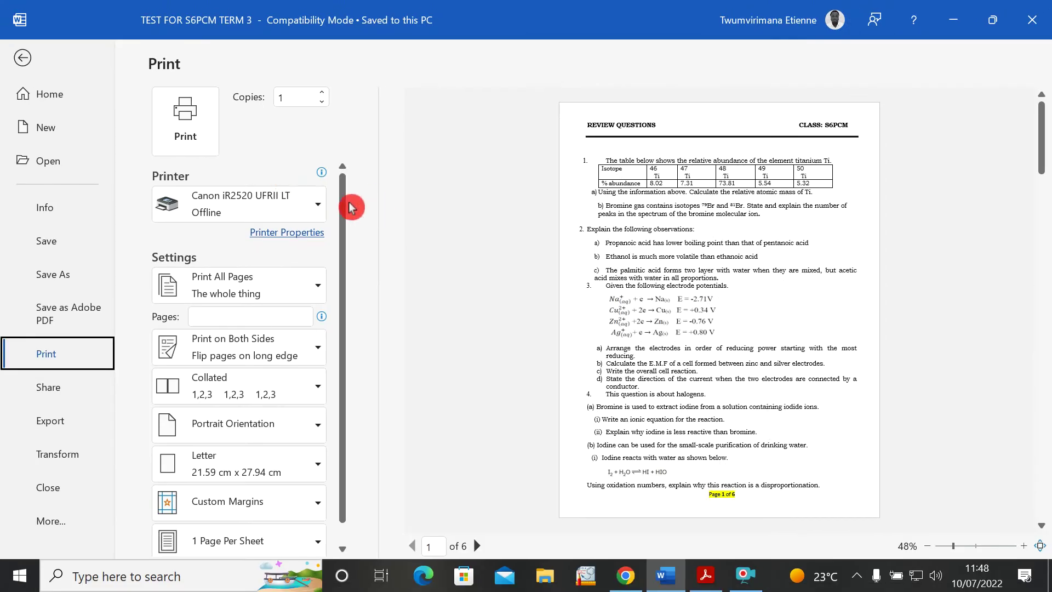
{"action": "left_click", "coordinate": [322, 209]}
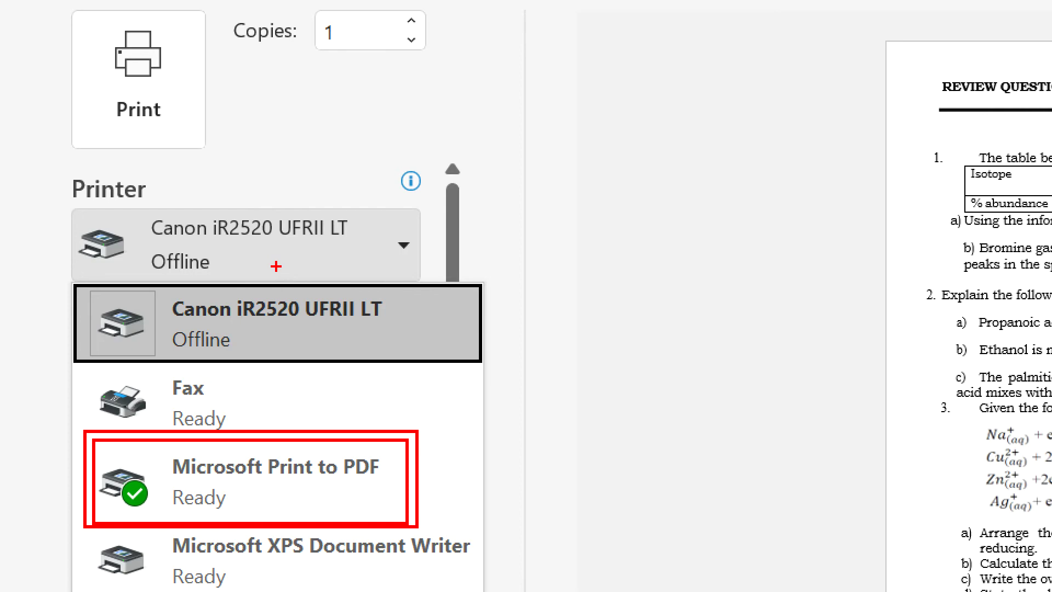
{"action": "left_click", "coordinate": [275, 267]}
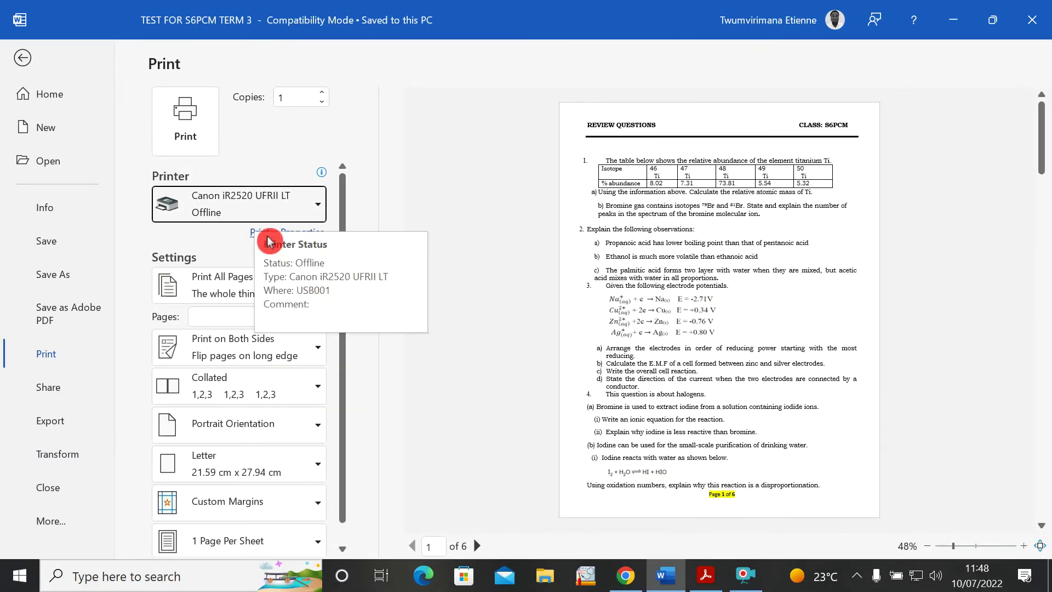
{"action": "left_click", "coordinate": [319, 208]}
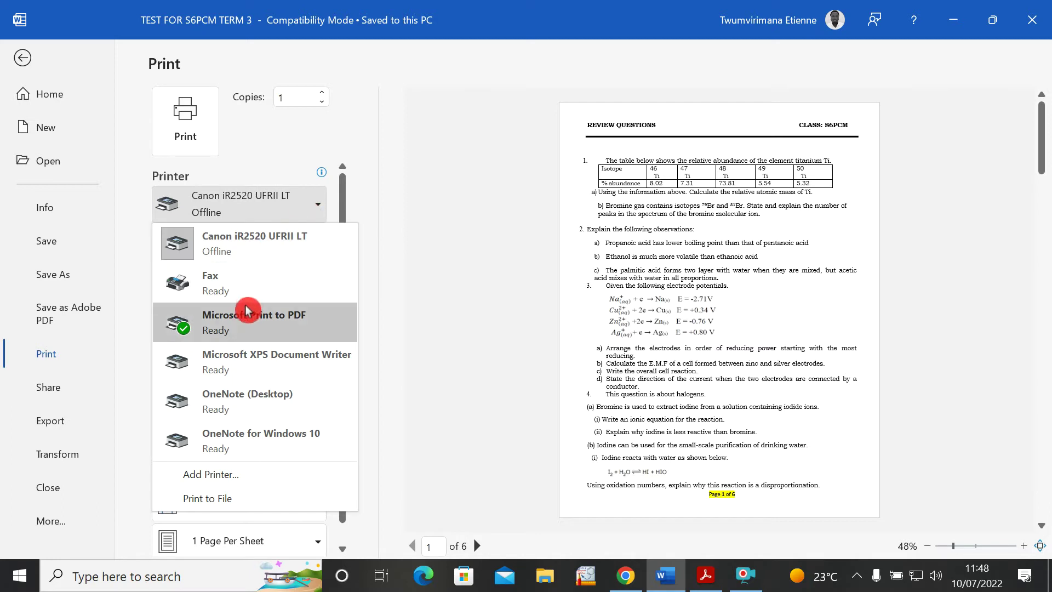
{"action": "left_click", "coordinate": [265, 326]}
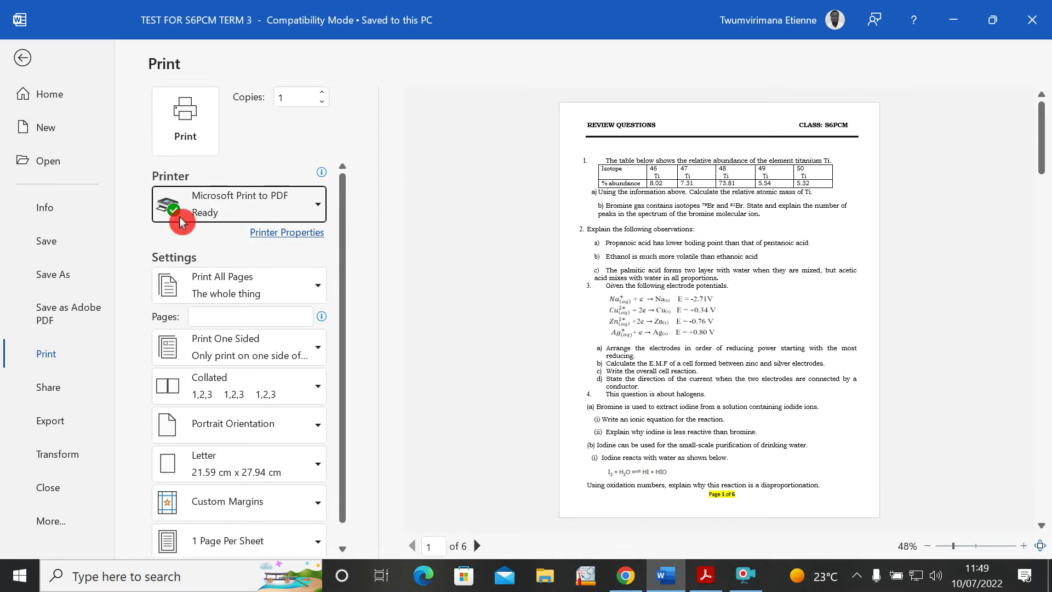
Step: Review the available print options for page range, printed sides, collation and orientation
{"action": "mouse_move", "coordinate": [316, 222]}
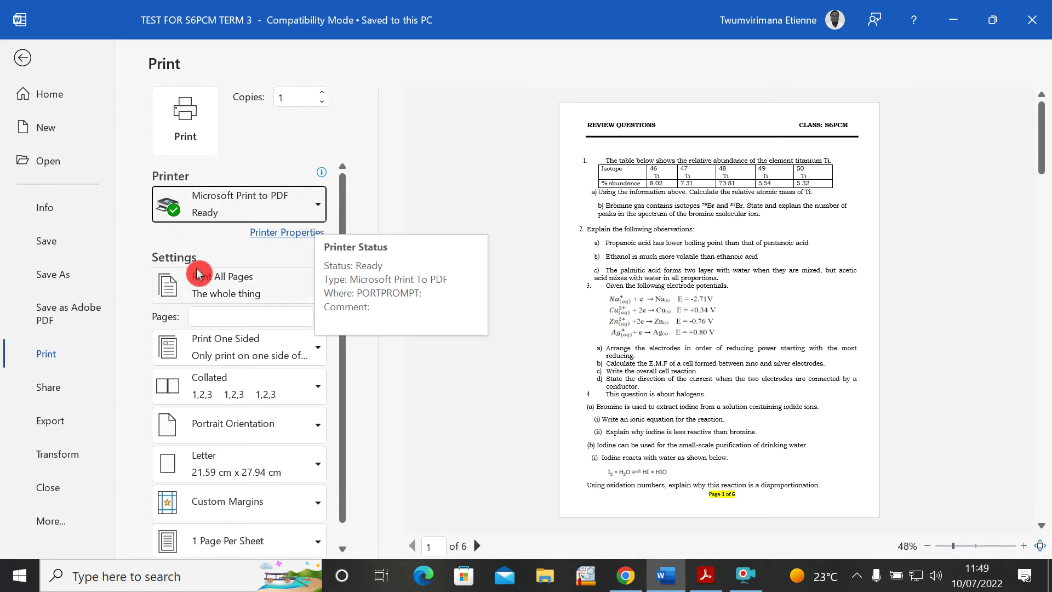
{"action": "left_click", "coordinate": [321, 288]}
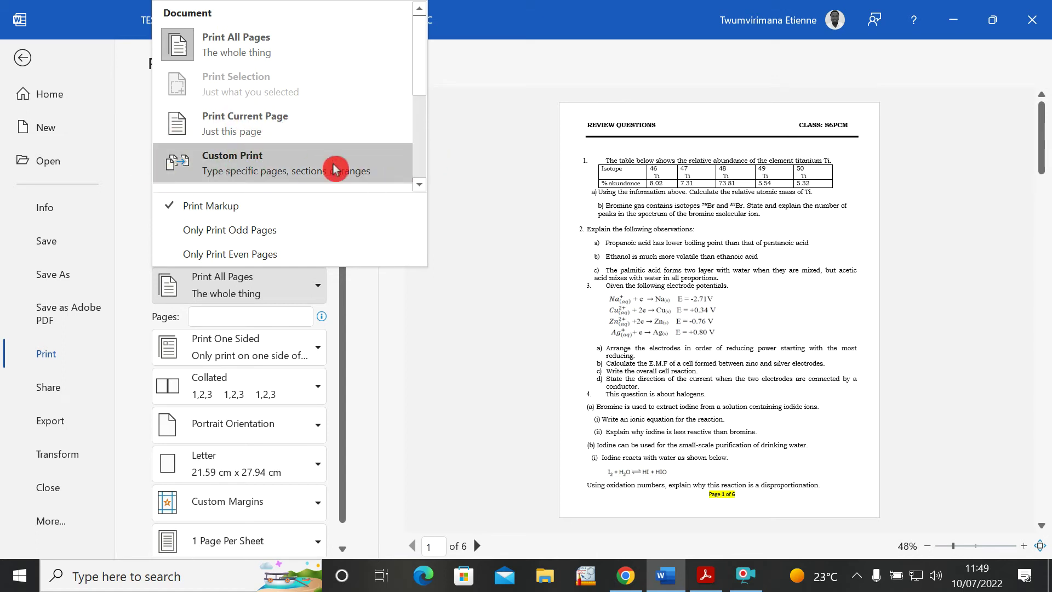
{"action": "left_click", "coordinate": [491, 177]}
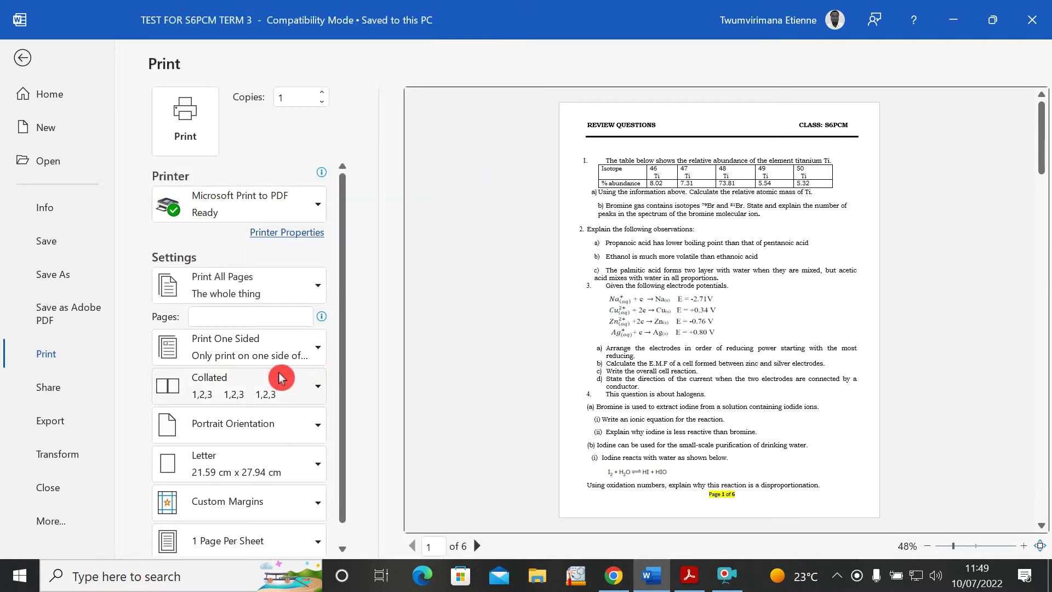
{"action": "left_click", "coordinate": [318, 353]}
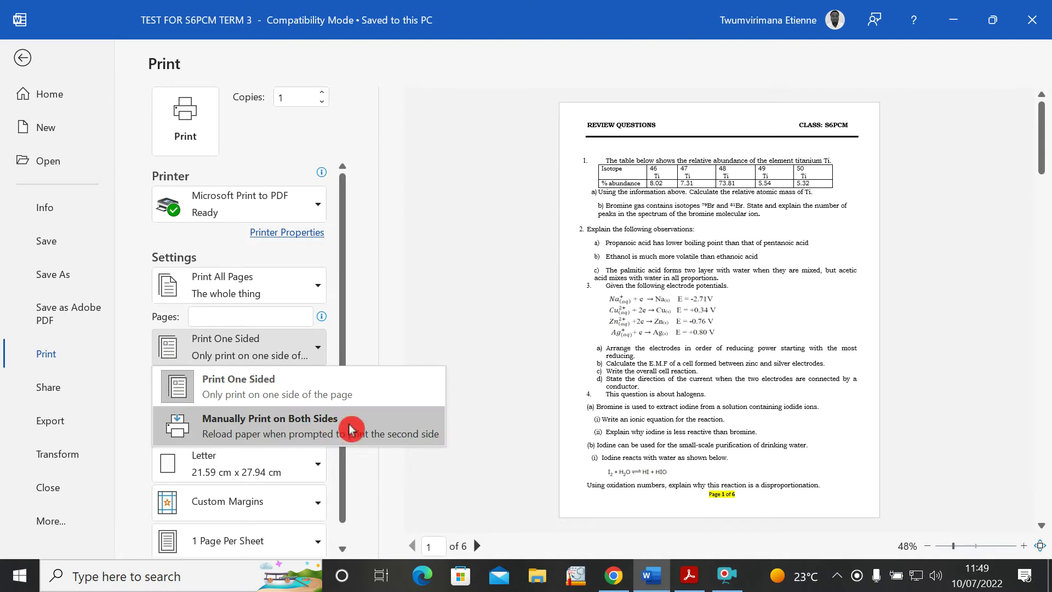
{"action": "key", "text": "Down"}
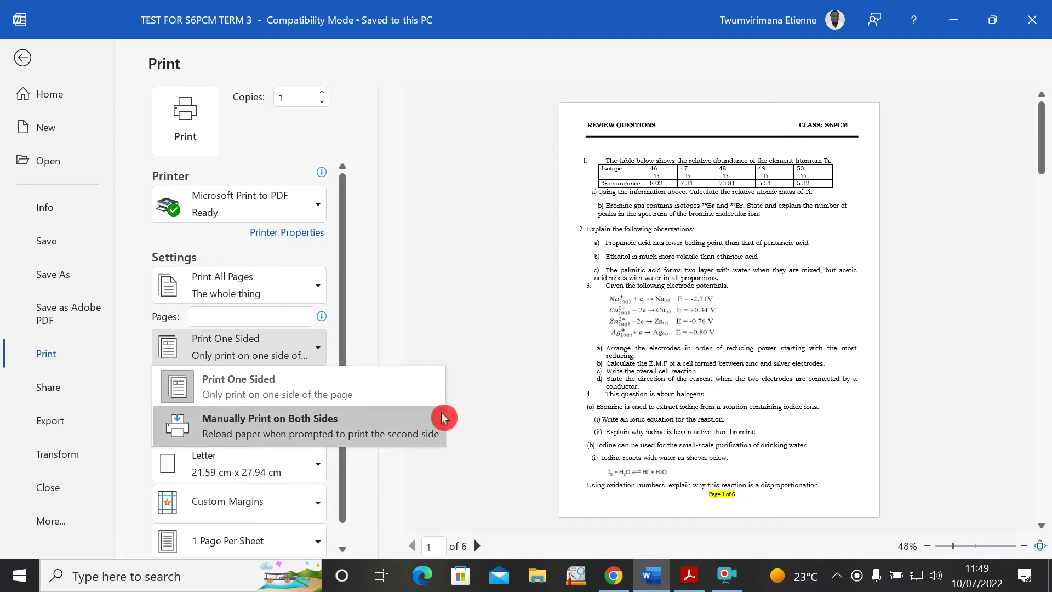
{"action": "left_click", "coordinate": [456, 314]}
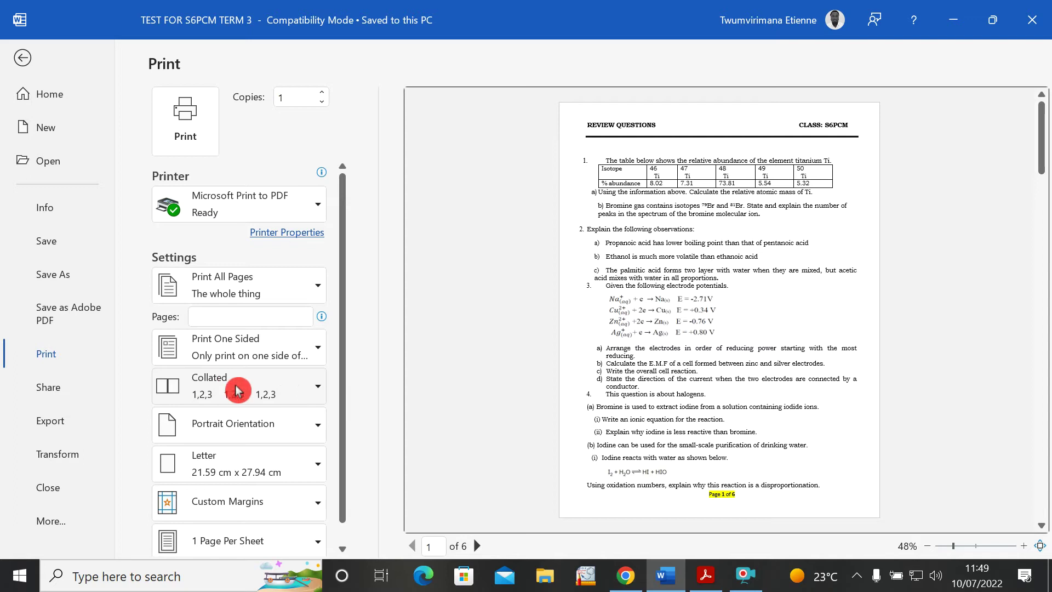
{"action": "left_click", "coordinate": [322, 391]}
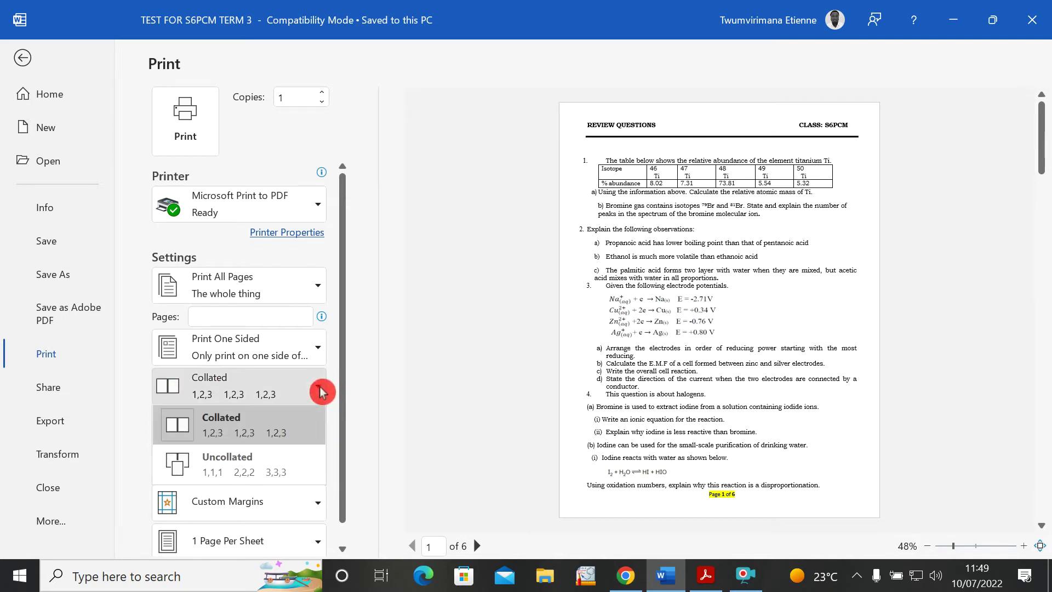
{"action": "left_click", "coordinate": [366, 352]}
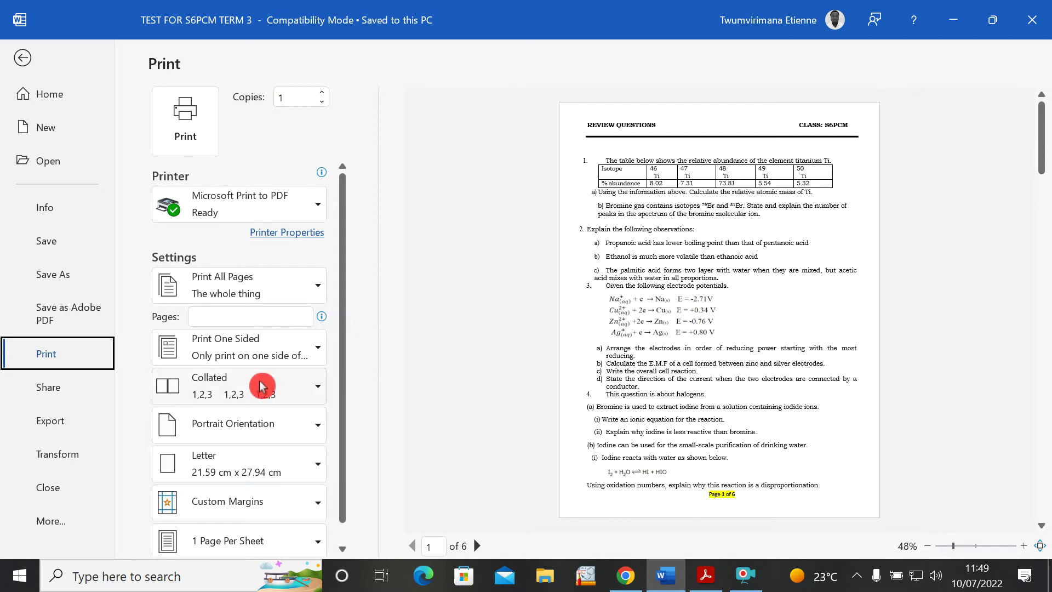
{"action": "left_click", "coordinate": [320, 429]}
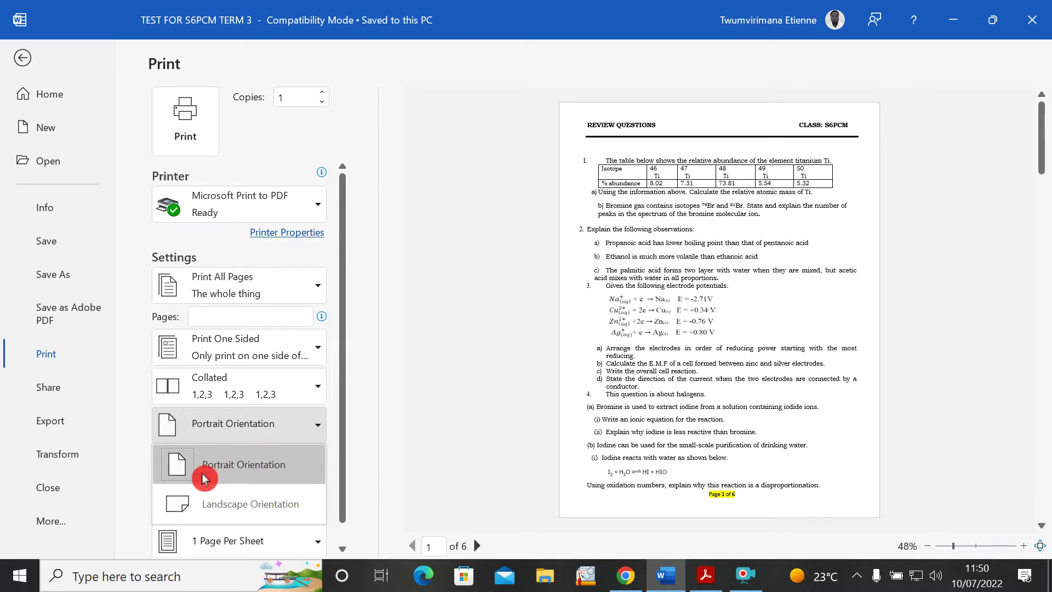
{"action": "left_click", "coordinate": [355, 432]}
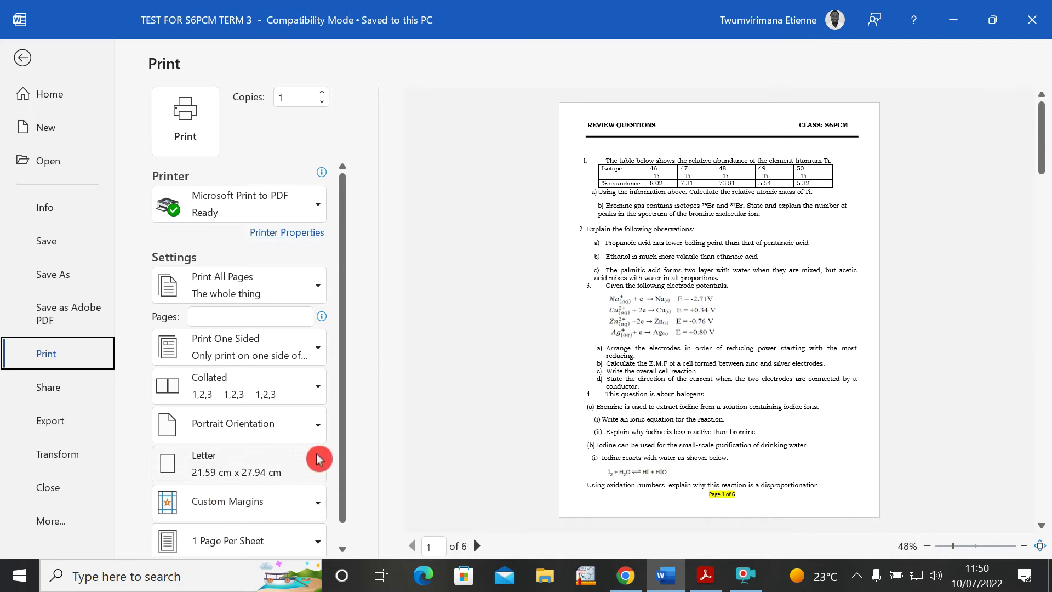
Step: Set the print paper size to A4, 21 cm x 29.7 cm
{"action": "left_click", "coordinate": [319, 471]}
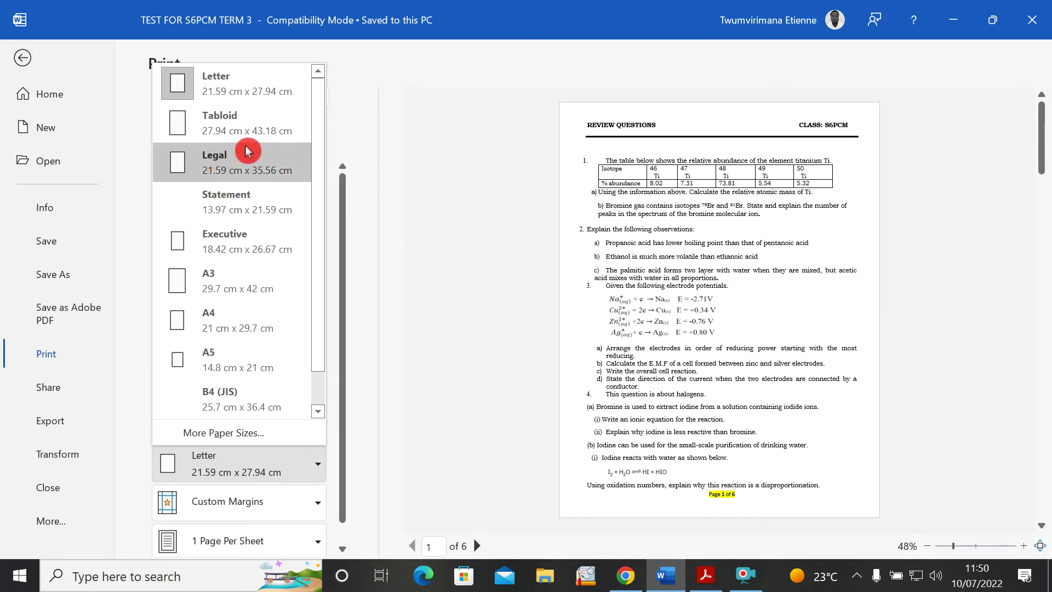
{"action": "left_click", "coordinate": [246, 232]}
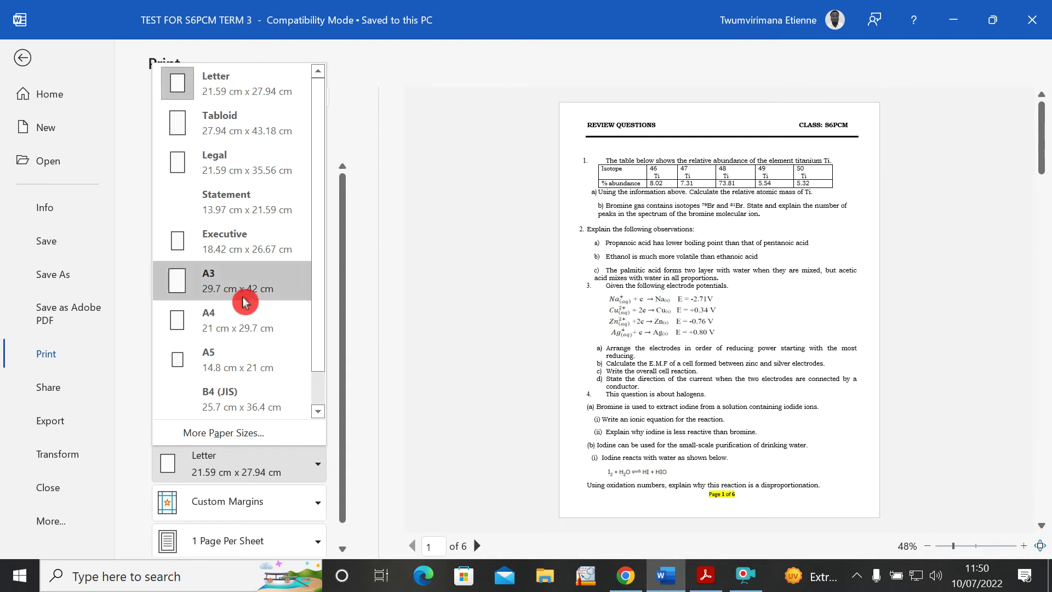
{"action": "left_click", "coordinate": [241, 320]}
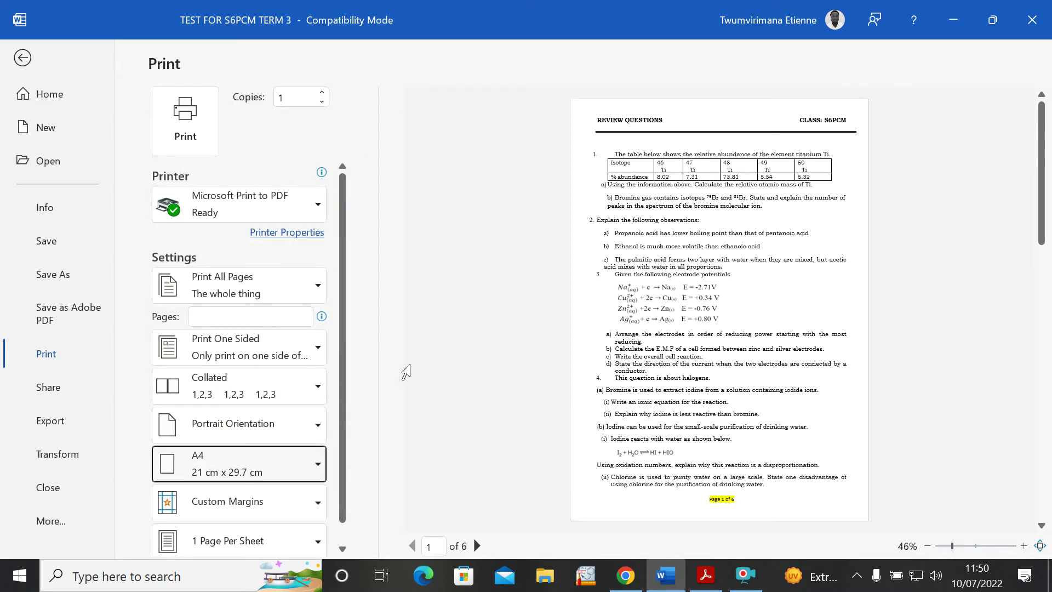
Step: Review the custom margin, paper and layout settings in the Page Setup dialog, and close it without changing anything
{"action": "left_click", "coordinate": [315, 393]}
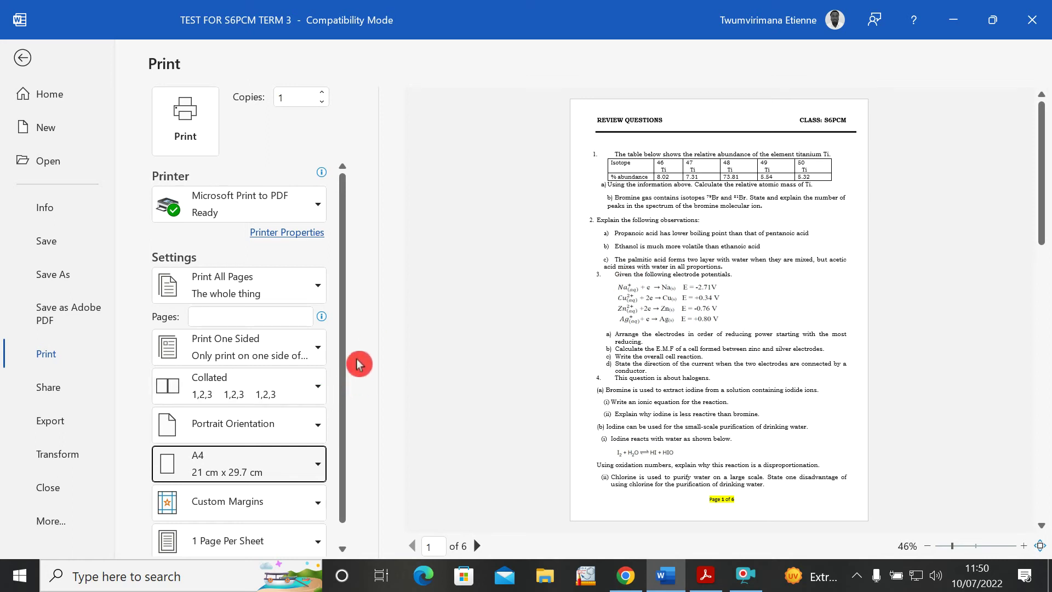
{"action": "left_click", "coordinate": [316, 509]}
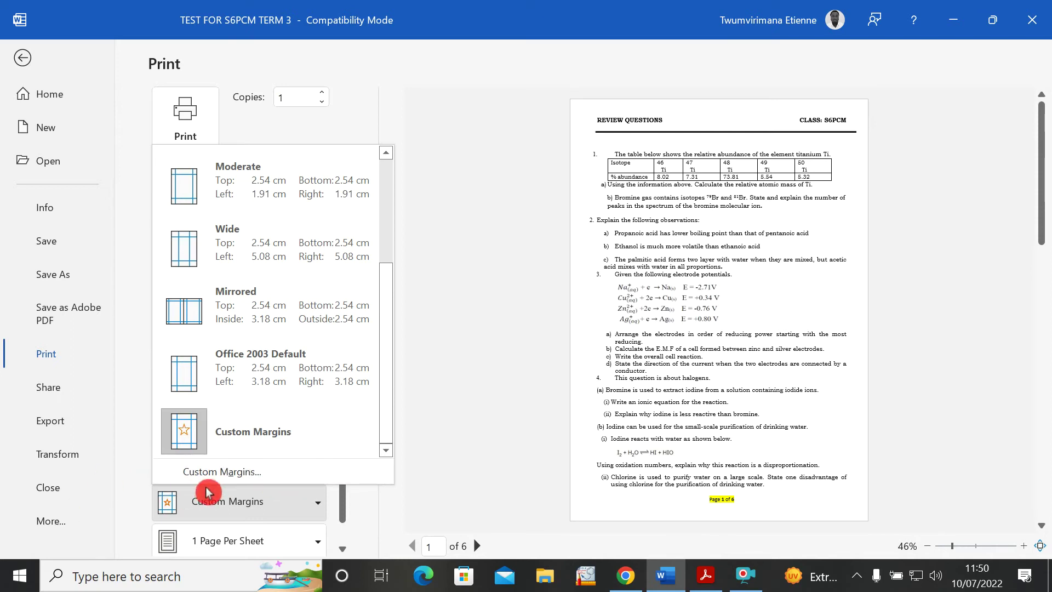
{"action": "left_click", "coordinate": [231, 473]}
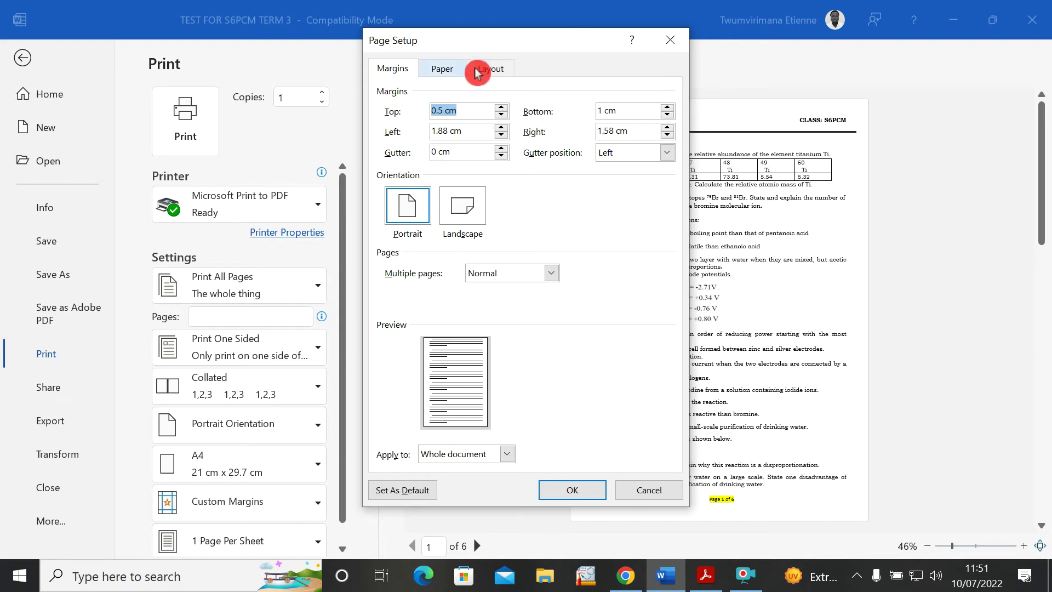
{"action": "left_click", "coordinate": [451, 67]}
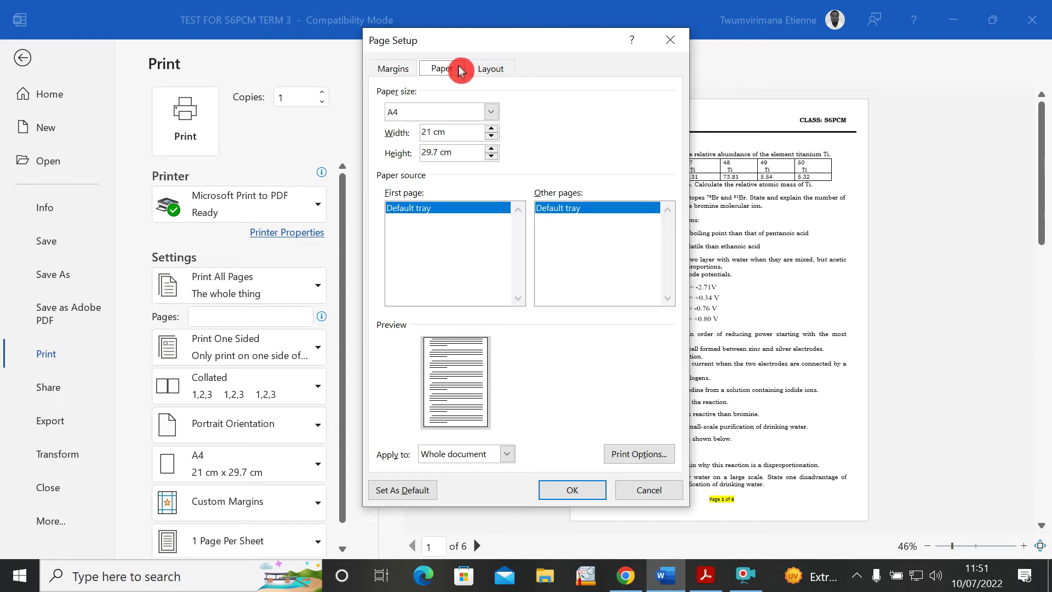
{"action": "left_click", "coordinate": [500, 73]}
{"action": "left_click", "coordinate": [391, 66]}
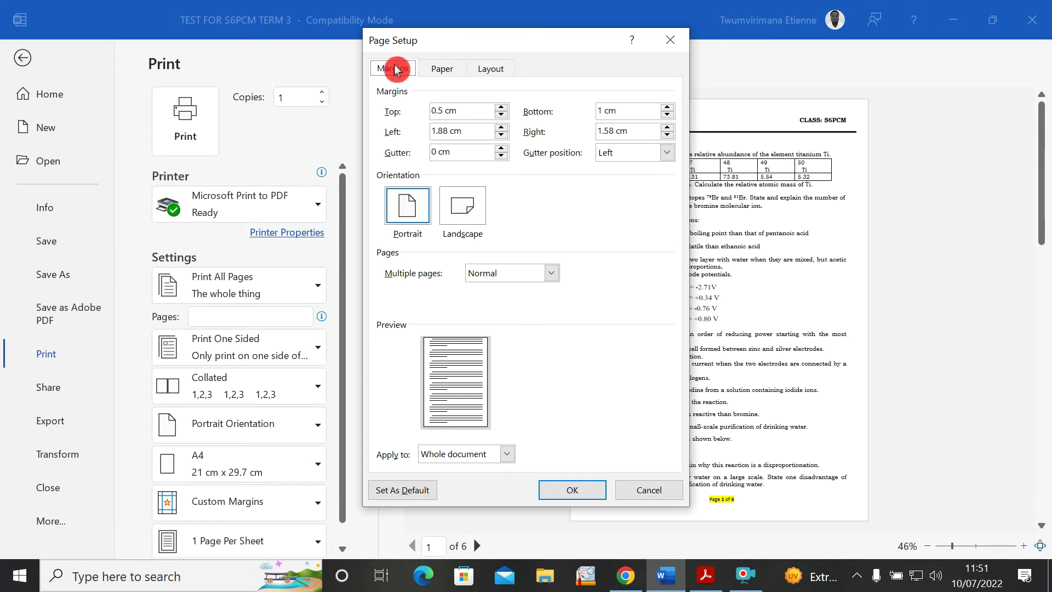
{"action": "left_click", "coordinate": [671, 41]}
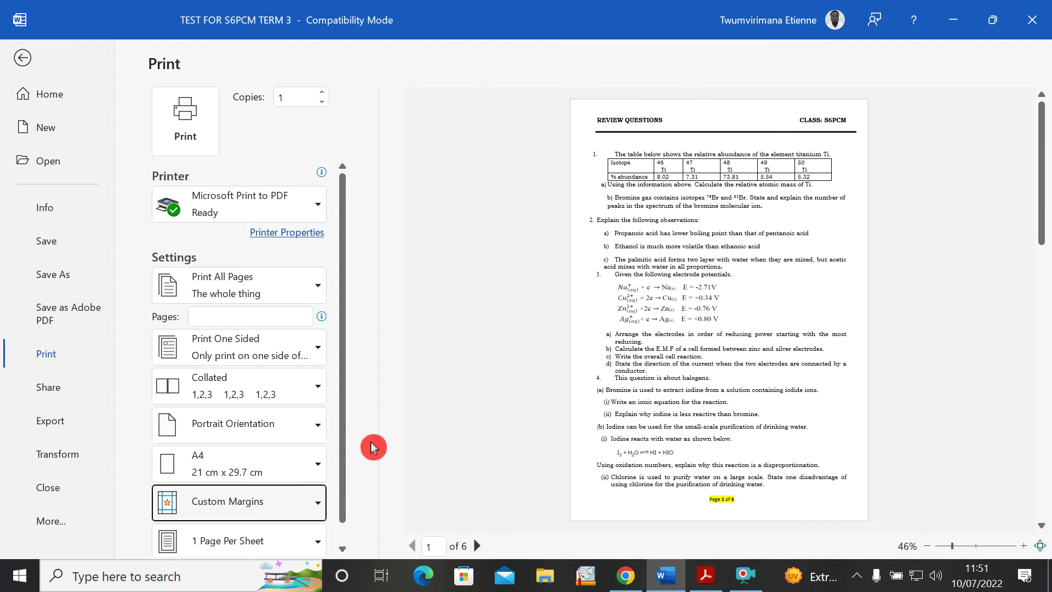
{"action": "scroll", "coordinate": [345, 462], "scroll_direction": "down", "scroll_amount": 1}
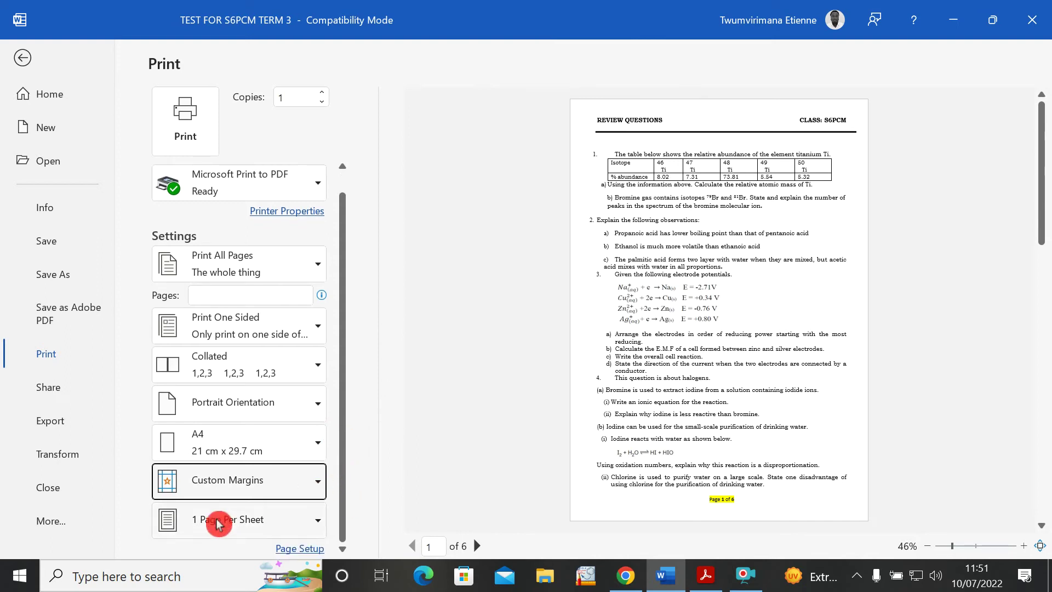